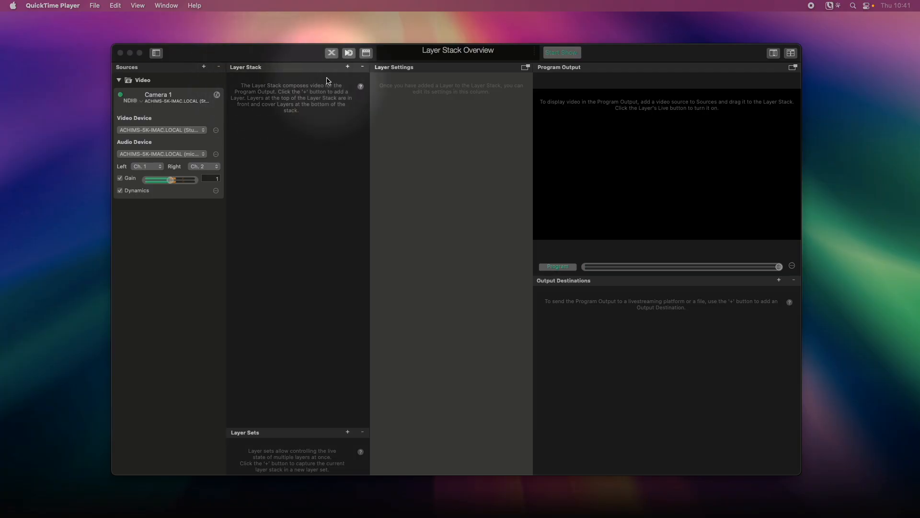
# Step: Browse the available layers for the Layer Stack and view the Comments layer's description and user manual page
pyautogui.click(348, 67)
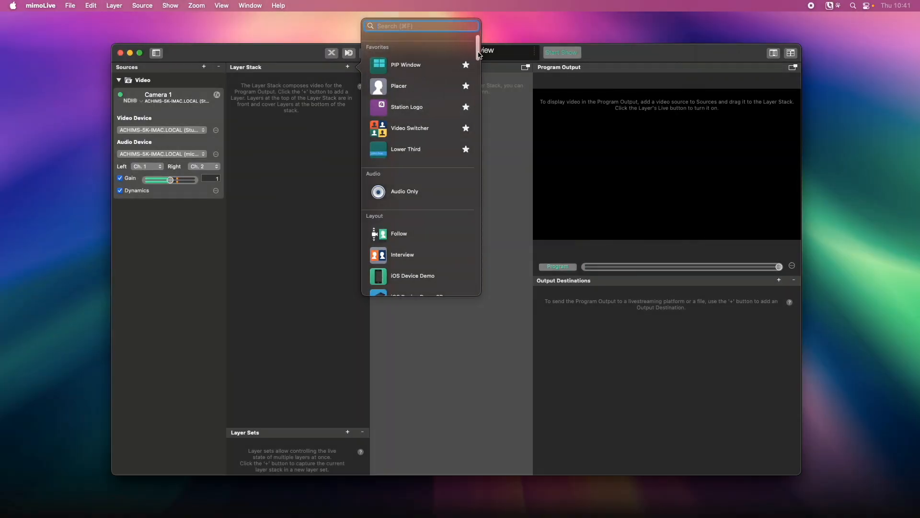
pyautogui.moveTo(479, 54); pyautogui.dragTo(480, 66)
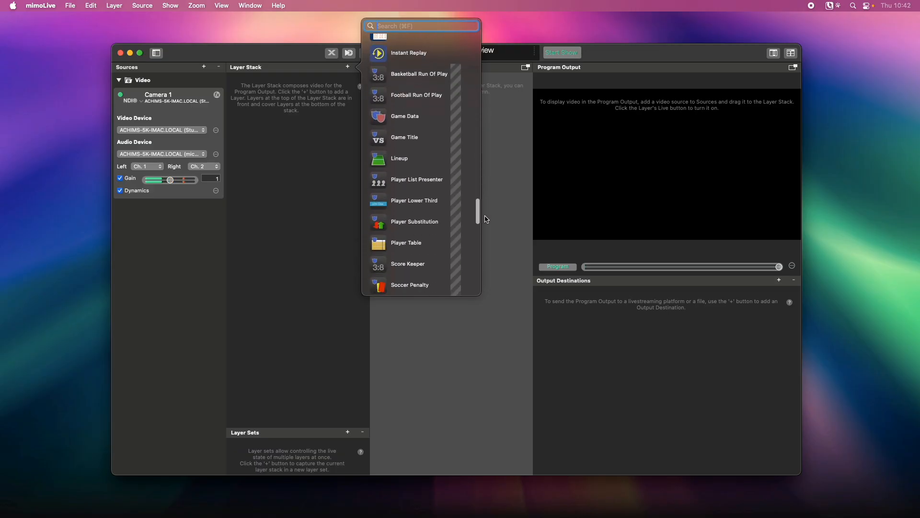
pyautogui.scroll(5, 486, 205)
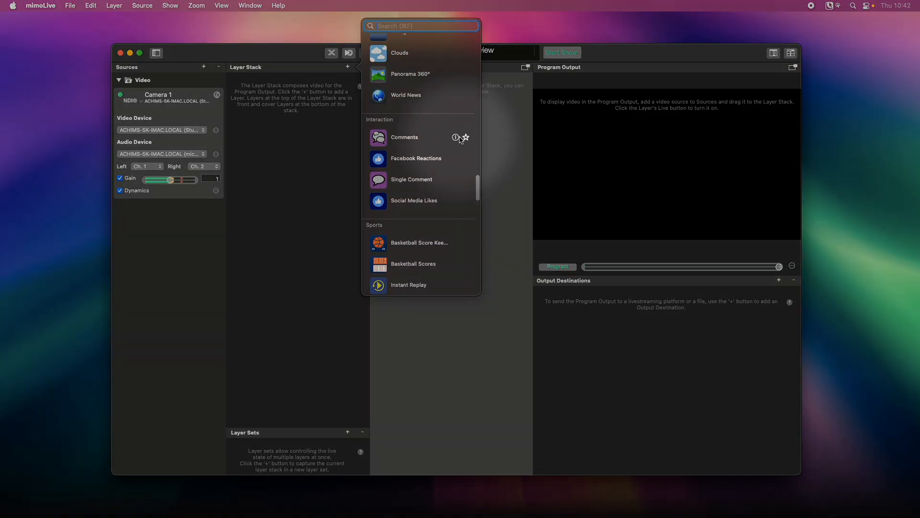
pyautogui.click(456, 138)
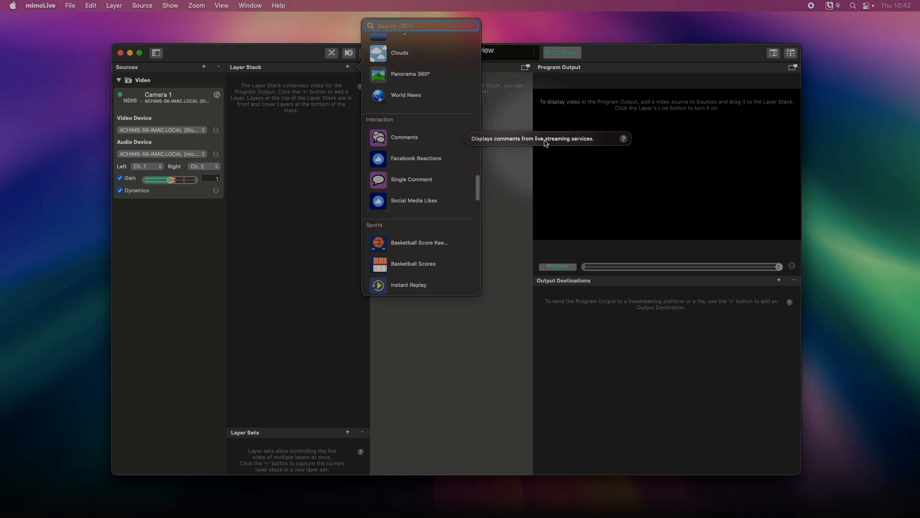
pyautogui.click(623, 139)
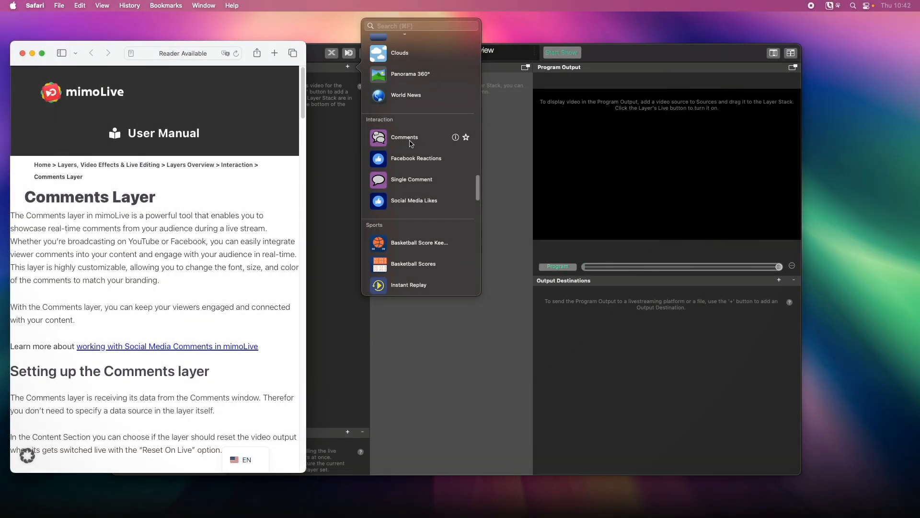
pyautogui.moveTo(301, 106)
pyautogui.mouseDown()
pyautogui.moveTo(305, 235)
pyautogui.moveTo(307, 114)
pyautogui.mouseUp()
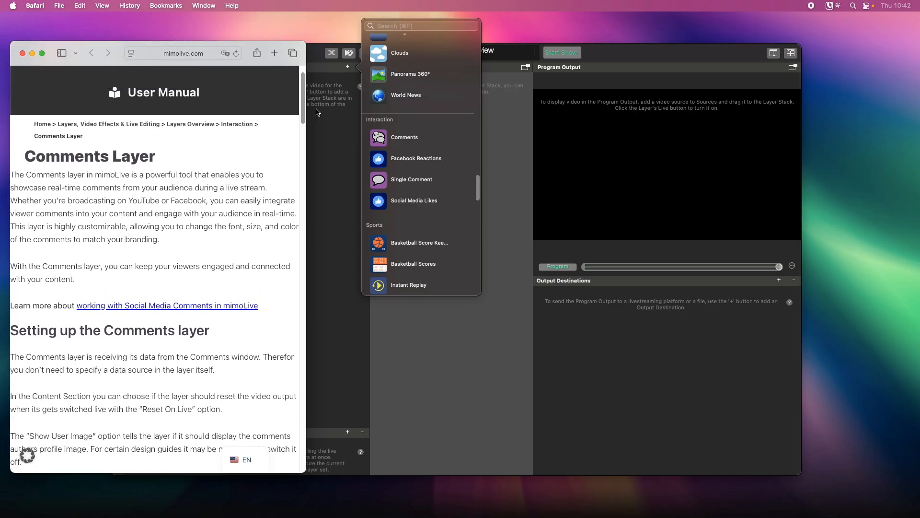
pyautogui.click(22, 54)
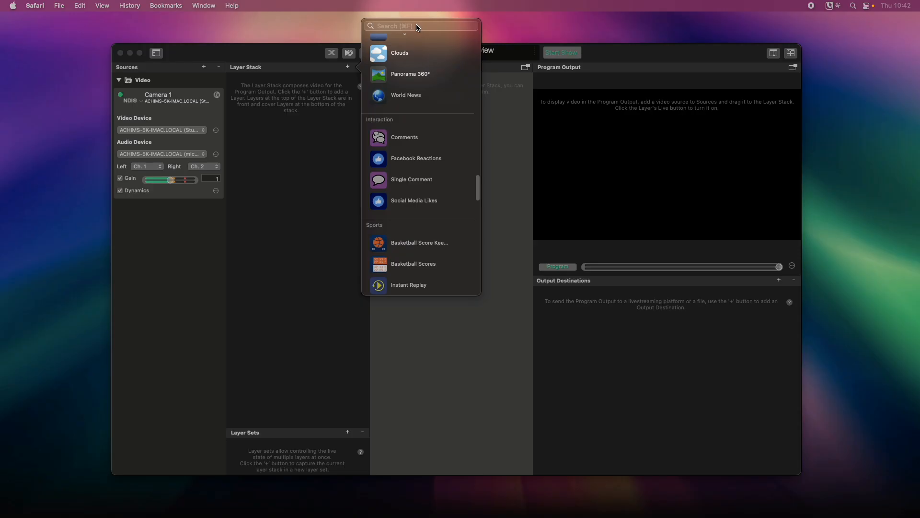
# Step: Search the layer library for "world" and for "news", and clear the search
pyautogui.click(417, 26)
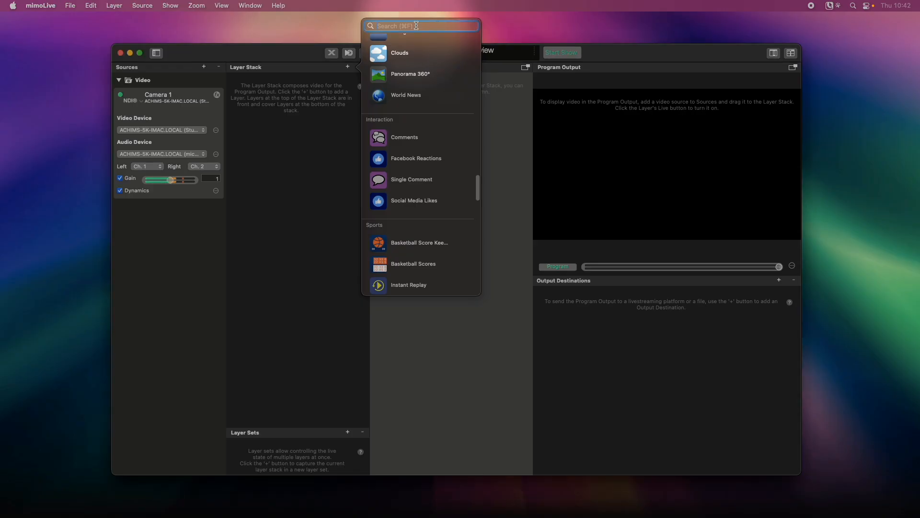
pyautogui.write('world')
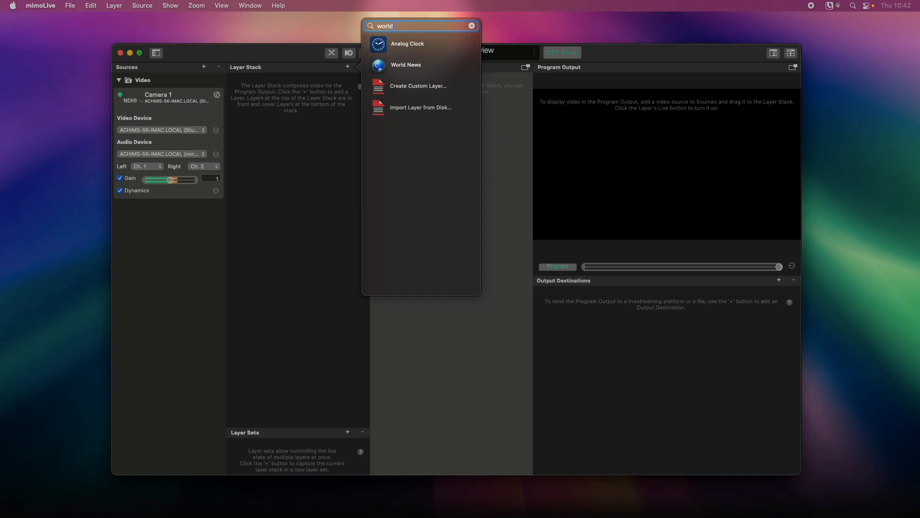
pyautogui.press('BackSpace')
pyautogui.press('BackSpace')
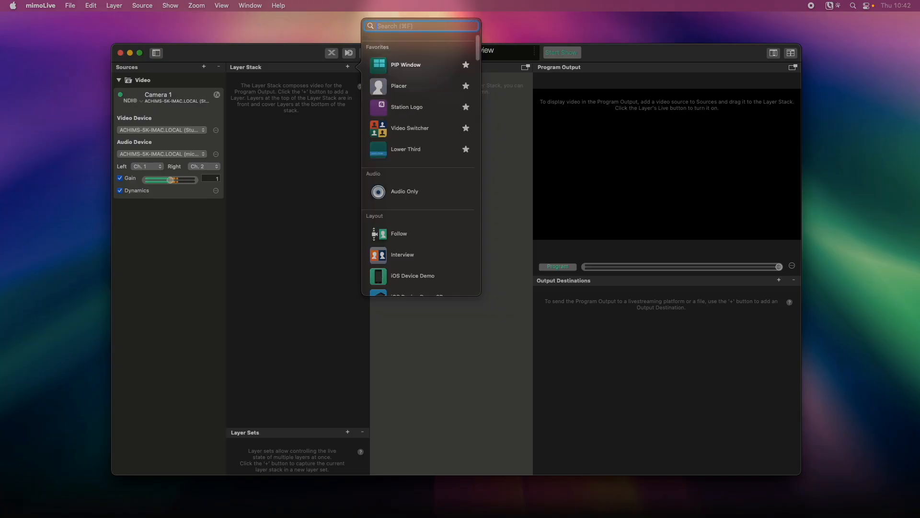
pyautogui.write('news')
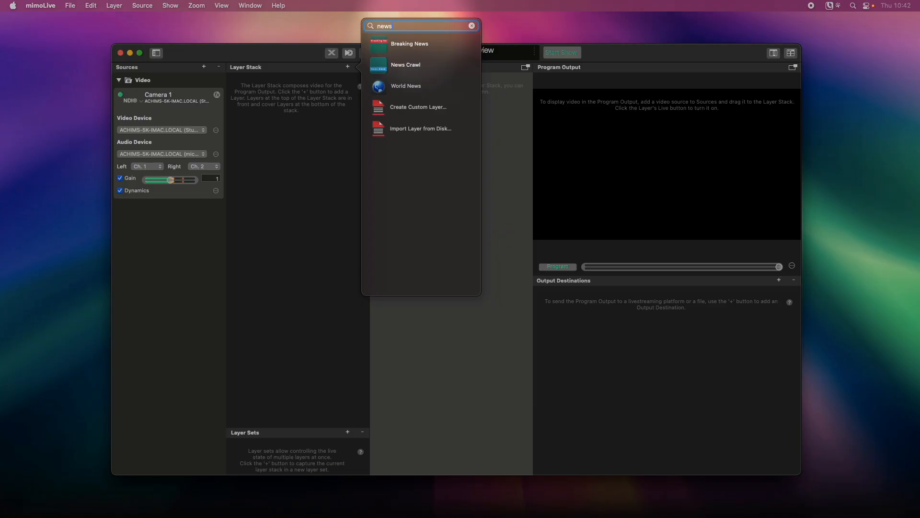
pyautogui.press('BackSpace')
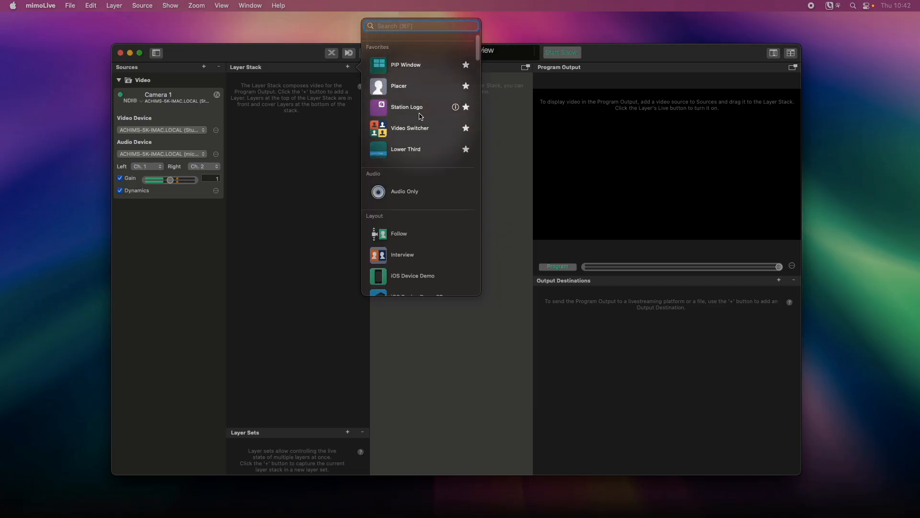
# Step: Mark the Follow layer as a favorite and remove it from the favorites again
pyautogui.moveTo(460, 234)
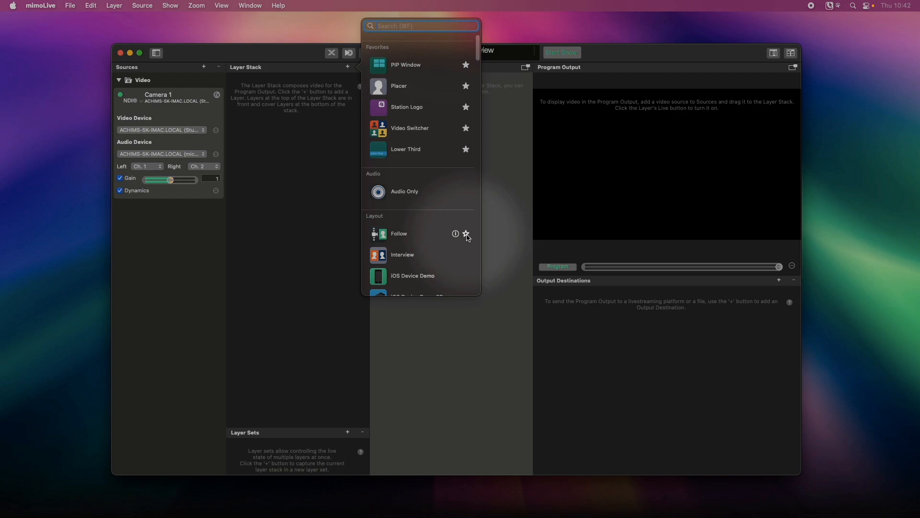
pyautogui.click(467, 234)
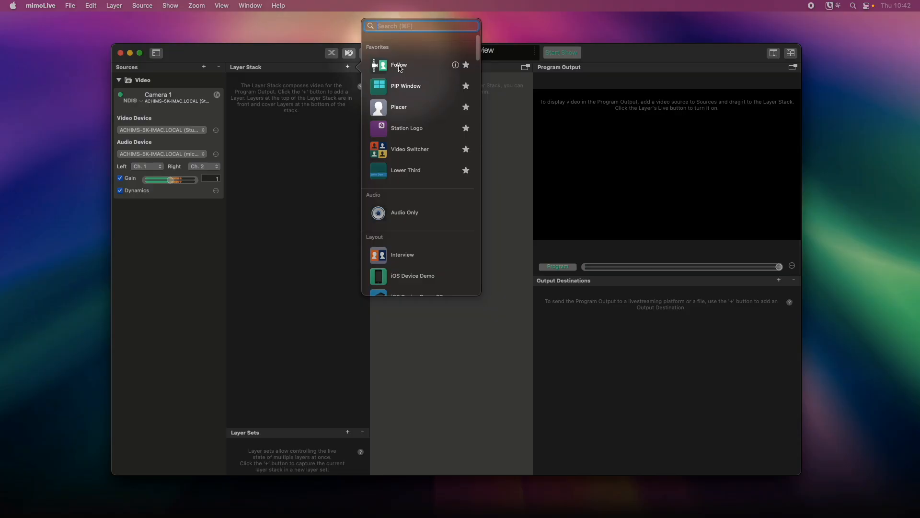
pyautogui.click(466, 66)
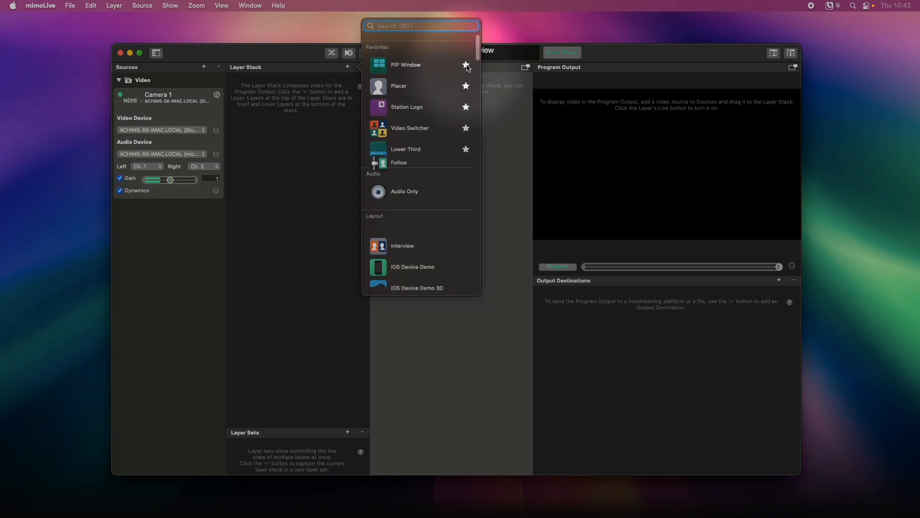
# Step: Add a Placer layer from the favorites to the empty Layer Stack and close the layer library
pyautogui.click(405, 90)
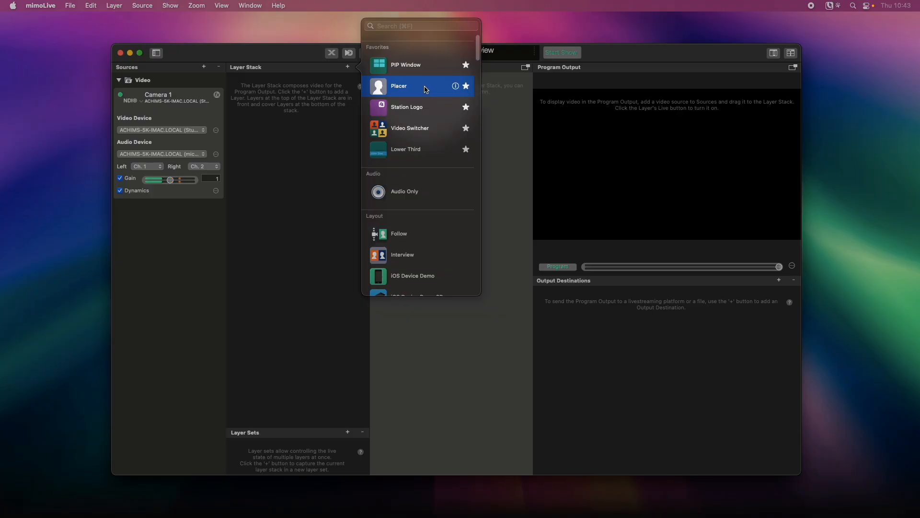
pyautogui.moveTo(426, 90); pyautogui.dragTo(294, 97)
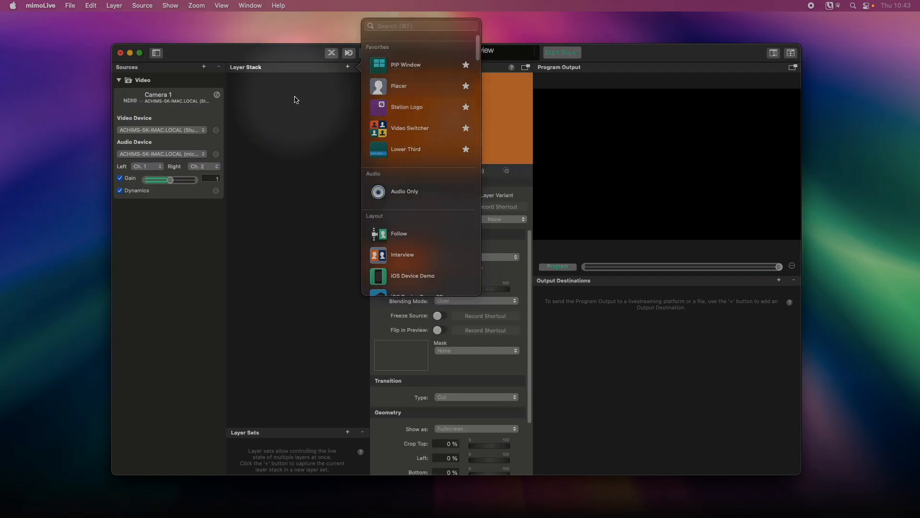
pyautogui.click(325, 120)
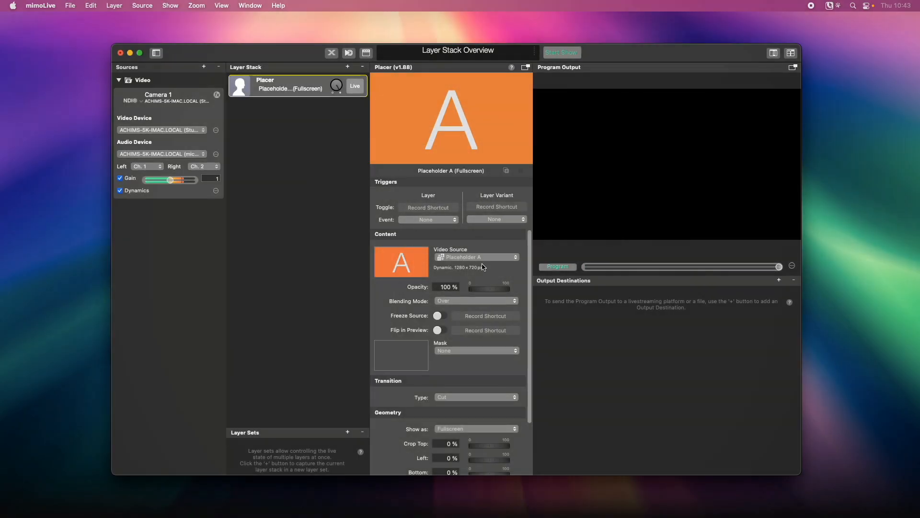
# Step: Set the Placer layer's video source to Camera 1 and switch the layer live
pyautogui.moveTo(531, 267)
pyautogui.mouseDown()
pyautogui.moveTo(532, 327)
pyautogui.moveTo(531, 257)
pyautogui.mouseUp()
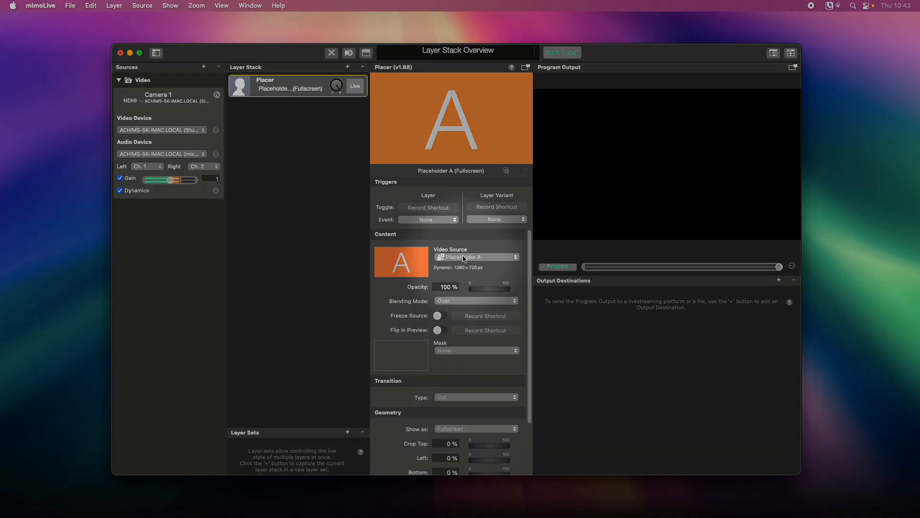
pyautogui.click(466, 257)
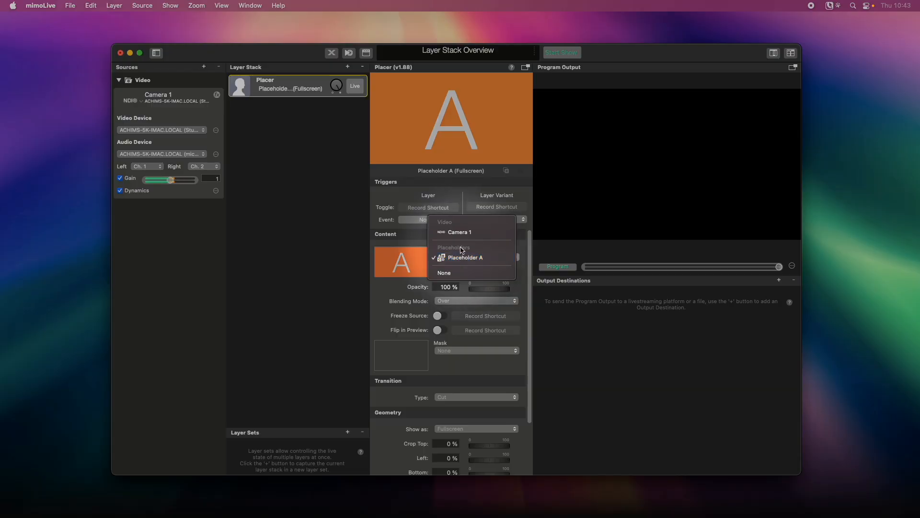
pyautogui.click(462, 233)
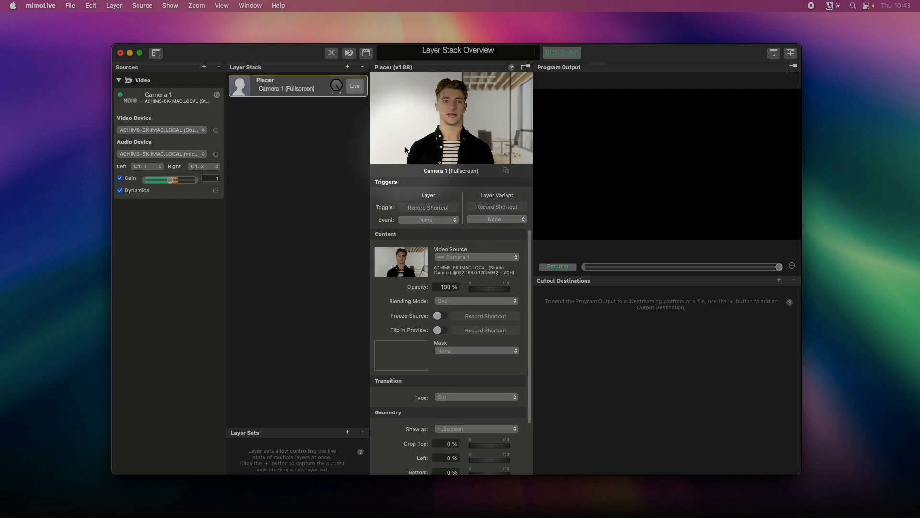
pyautogui.click(355, 86)
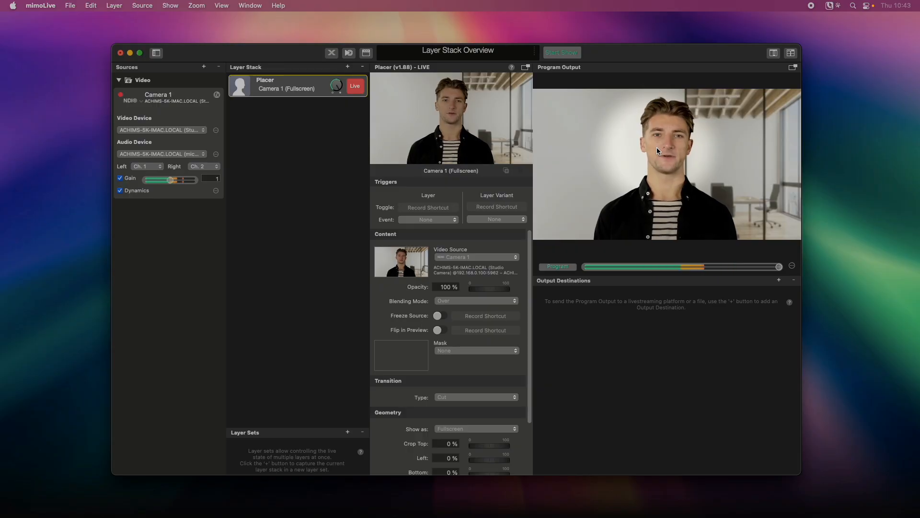
# Step: Add a Station Logo layer above the Placer layer and switch it live
pyautogui.click(348, 69)
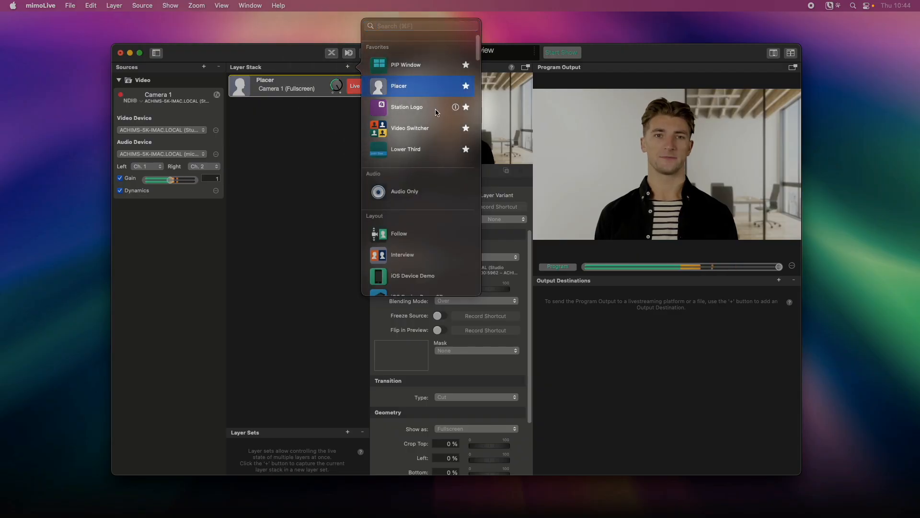
pyautogui.moveTo(437, 111); pyautogui.dragTo(312, 83)
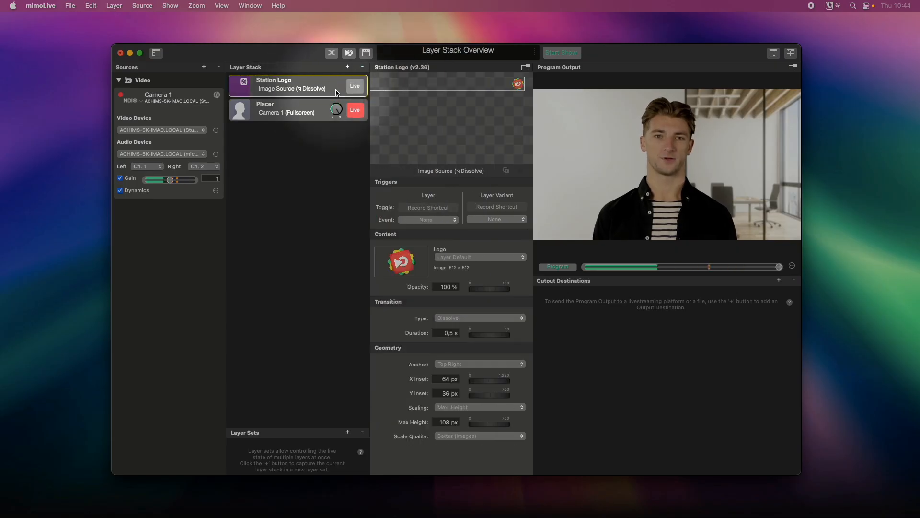
pyautogui.click(353, 90)
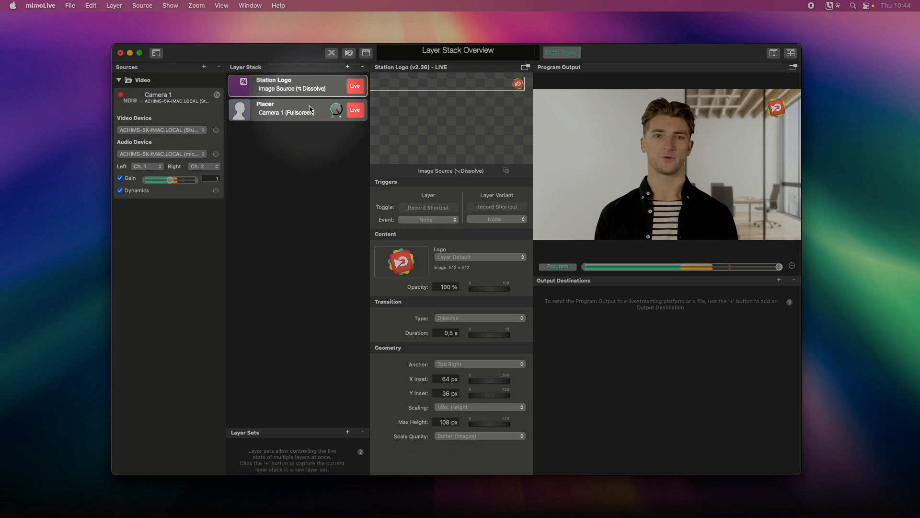
# Step: Move the Station Logo layer beneath the Placer layer and take the Placer layer off live
pyautogui.moveTo(308, 108)
pyautogui.mouseDown()
pyautogui.moveTo(308, 86)
pyautogui.moveTo(307, 116)
pyautogui.mouseUp()
pyautogui.click(307, 89)
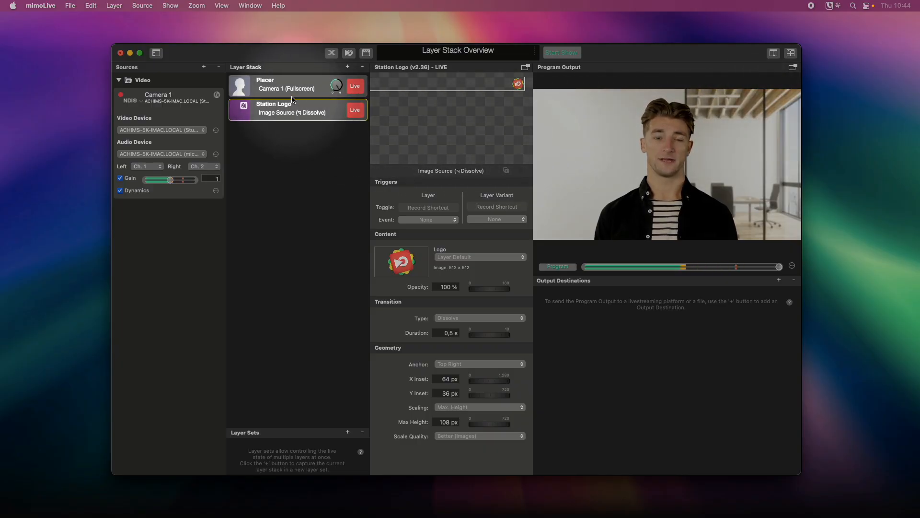
pyautogui.click(355, 88)
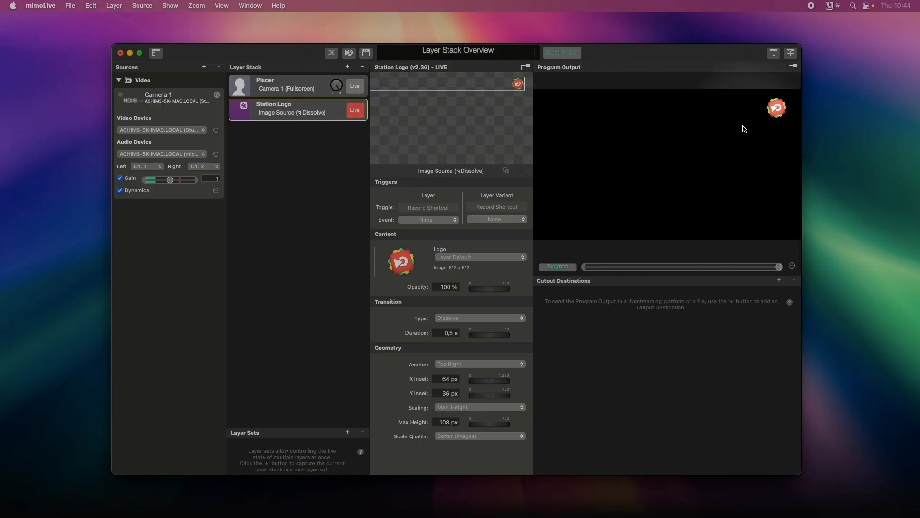
# Step: Switch the Placer layer live again and move it back beneath the Station Logo layer
pyautogui.click(359, 90)
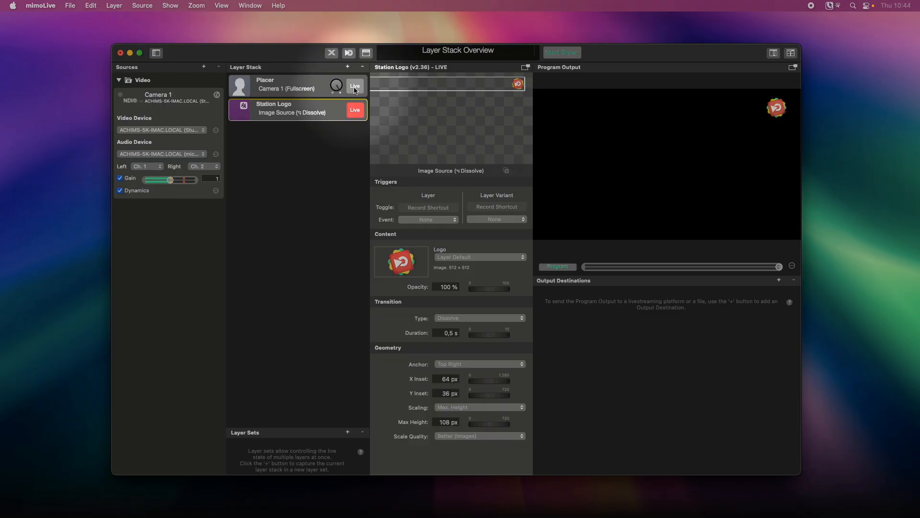
pyautogui.click(314, 83)
pyautogui.moveTo(314, 84); pyautogui.dragTo(317, 115)
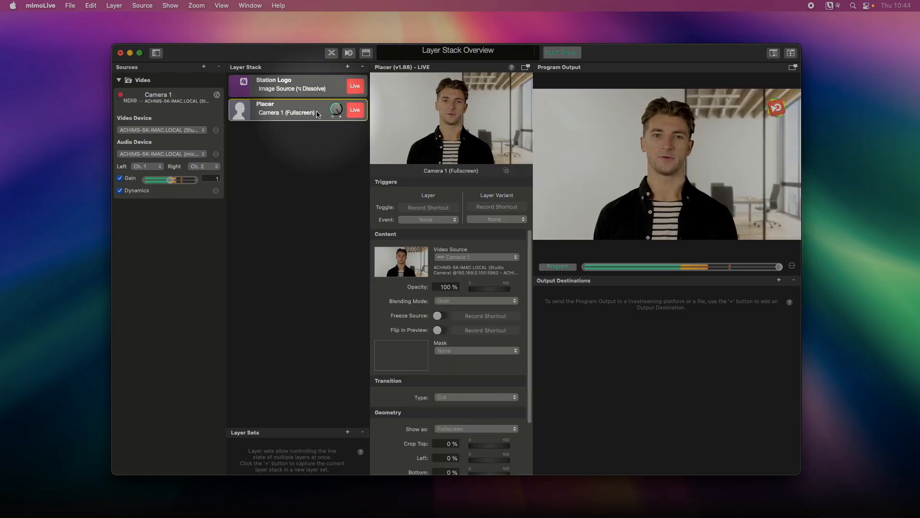
# Step: Set the Station Logo layer's background color to green
pyautogui.rightClick(328, 85)
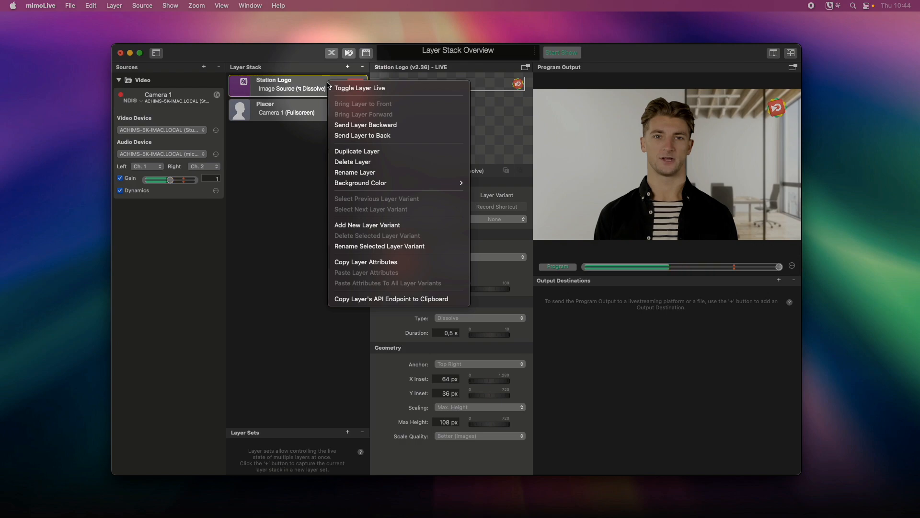
pyautogui.moveTo(406, 187)
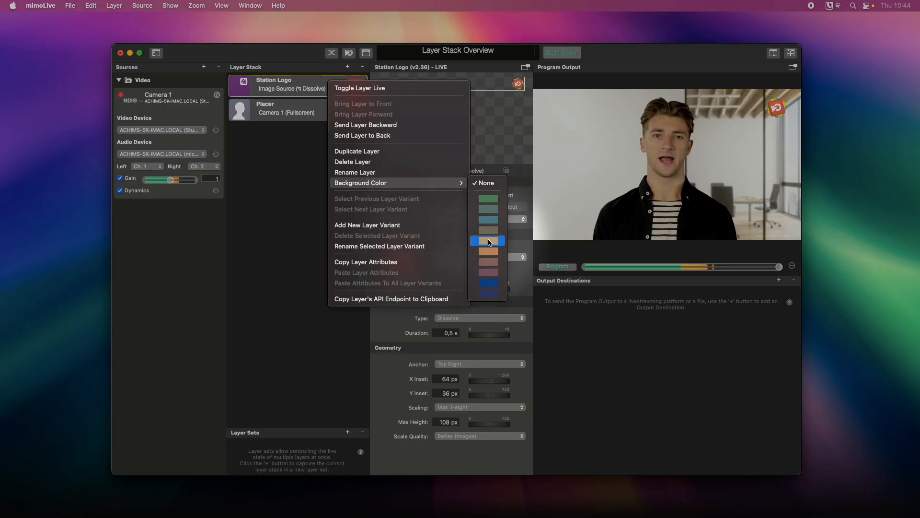
pyautogui.click(488, 198)
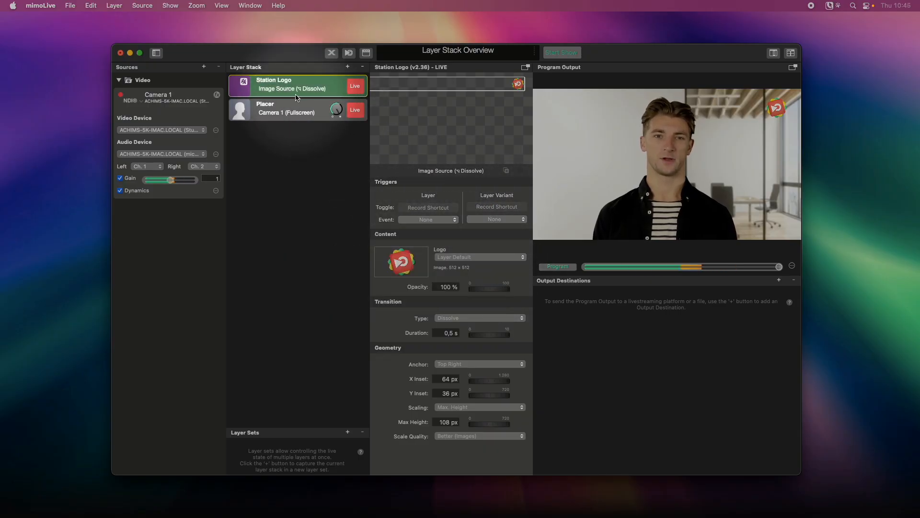
# Step: Rename the Placer layer as Host
pyautogui.click(267, 107)
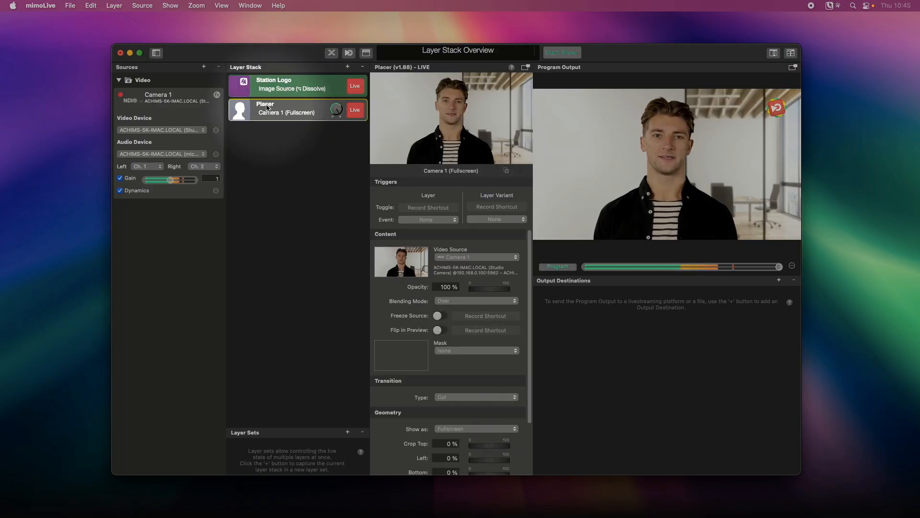
pyautogui.doubleClick(267, 107)
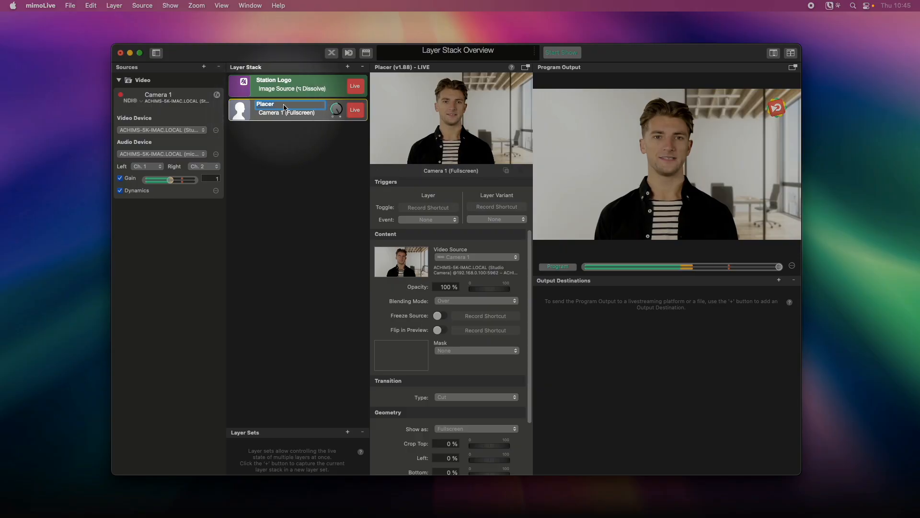
pyautogui.write('Hos')
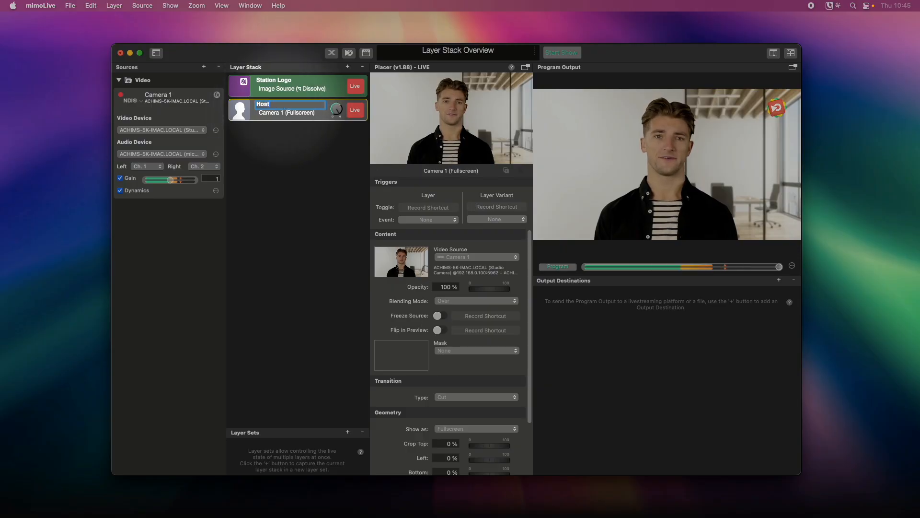
pyautogui.write('t')
pyautogui.press('Return')
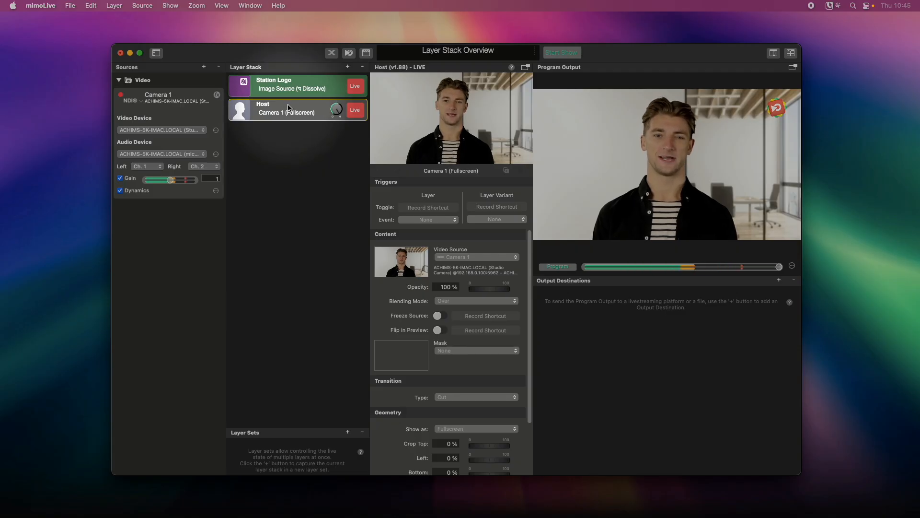
# Step: Delete the Station Logo layer from the Layer Stack
pyautogui.click(327, 85)
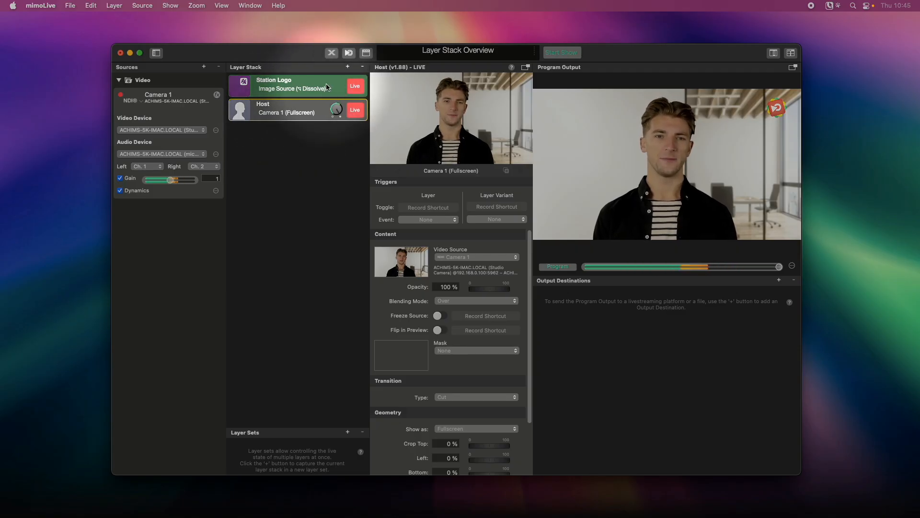
pyautogui.click(363, 67)
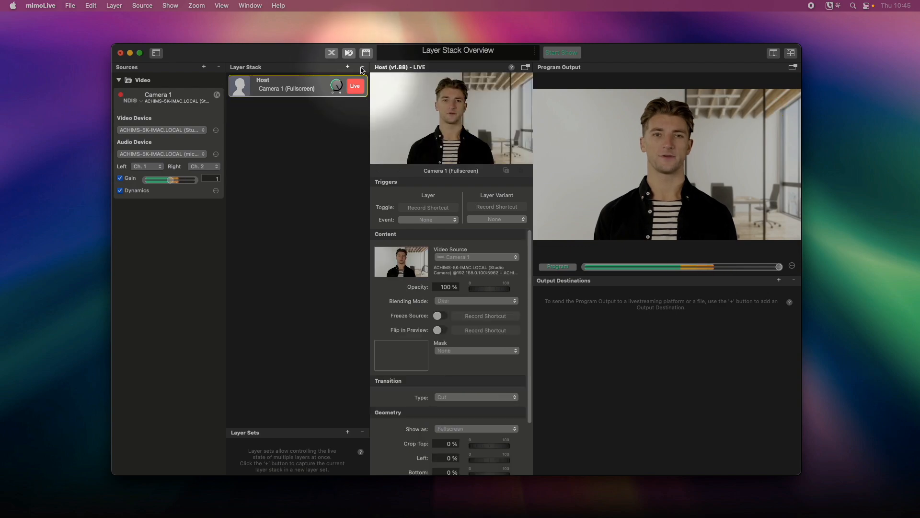